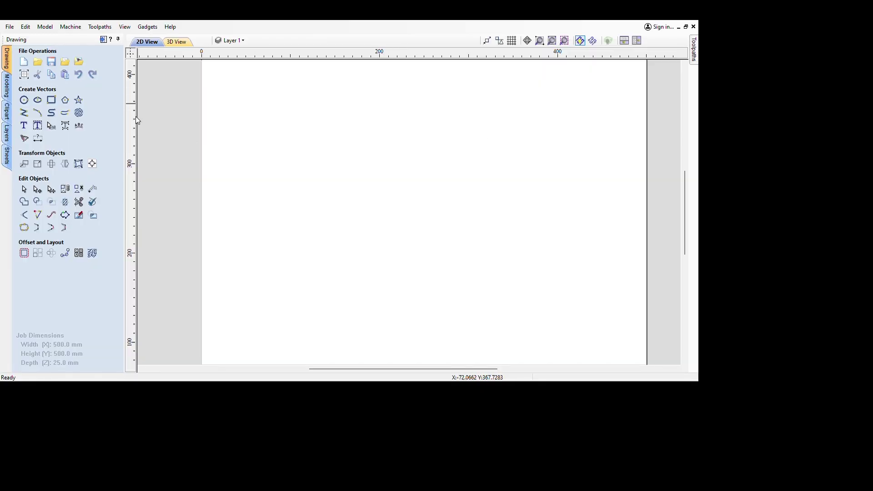
- Import the photo of the brown template on grid paper into the 2D view as a bitmap
left_click(9, 27)
left_click(180, 196)
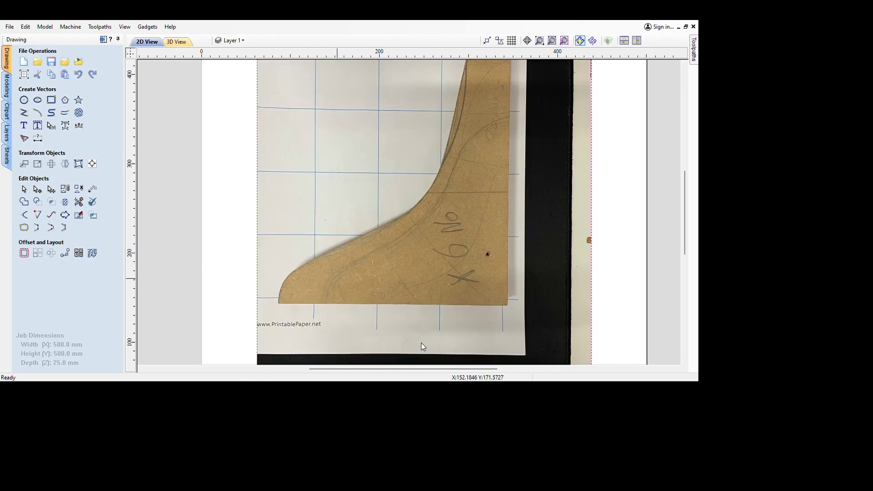
scroll(418, 339, "down", 2)
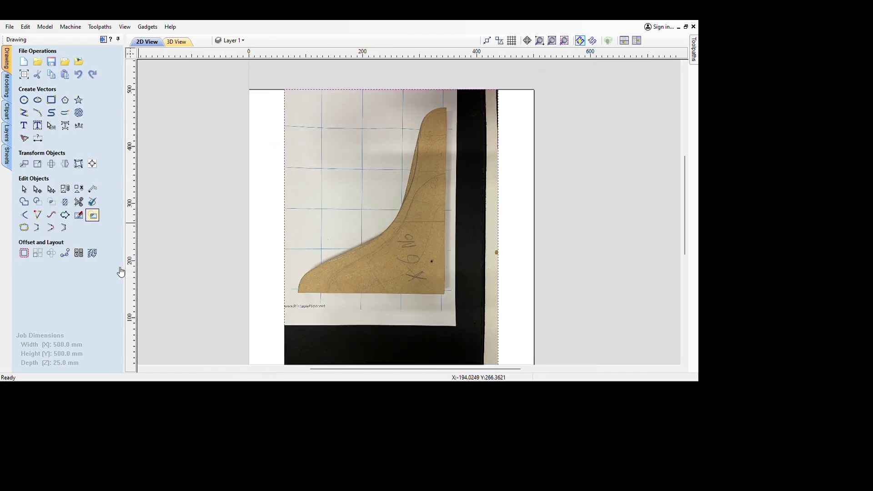
- Raise the contrast of the imported template photo to the maximum and apply the picture edit
left_click(79, 215)
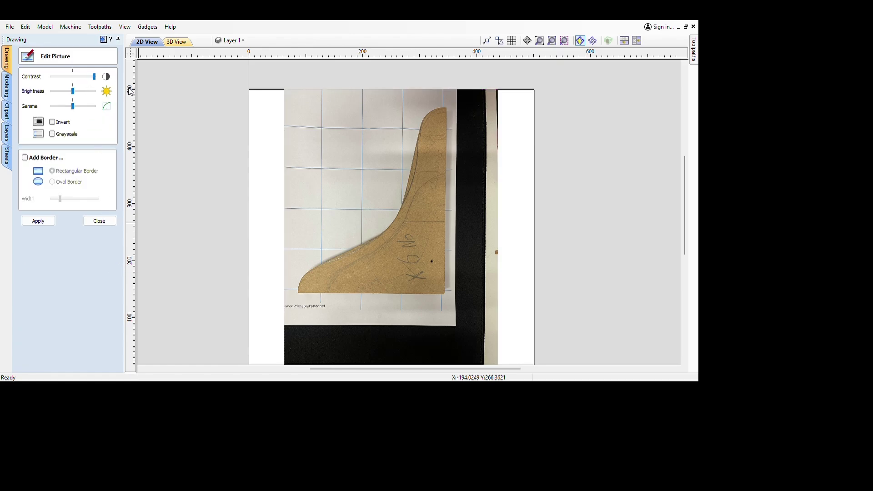
left_click(43, 220)
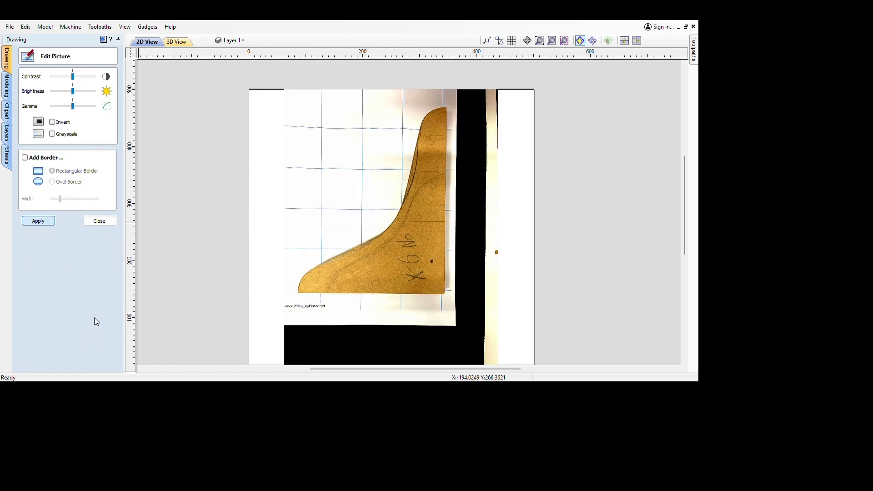
left_click(91, 221)
- Start a Draw Curve outline at the template's lower-left corner, about X 86, Y 142, and trace the first part of the rounded toe
scroll(451, 223, "up", 1)
scroll(450, 222, "up", 1)
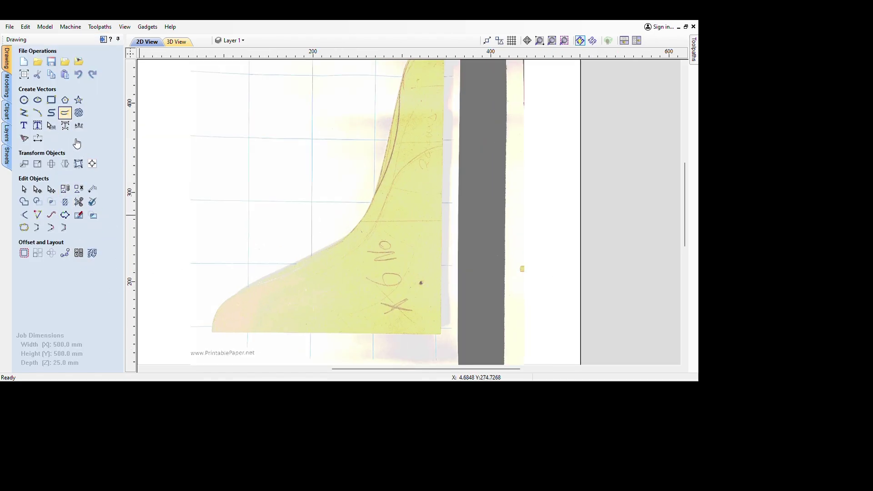
left_click(51, 112)
scroll(208, 340, "up", 8)
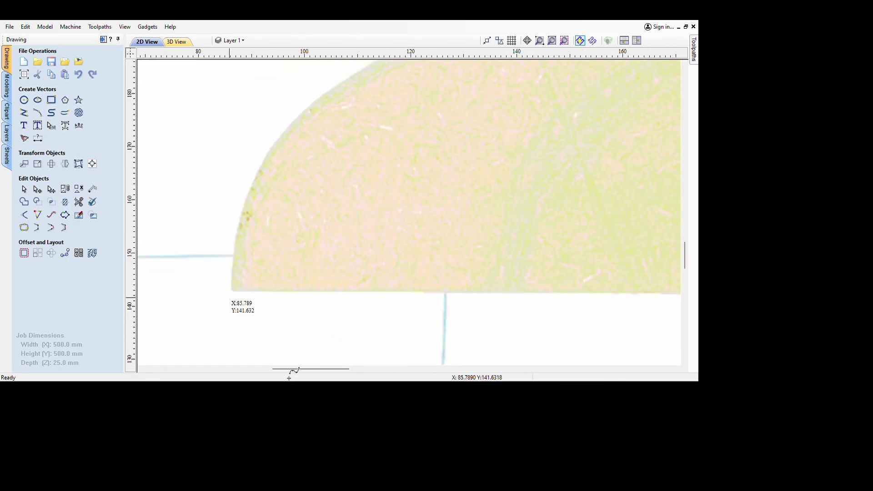
left_click(231, 291)
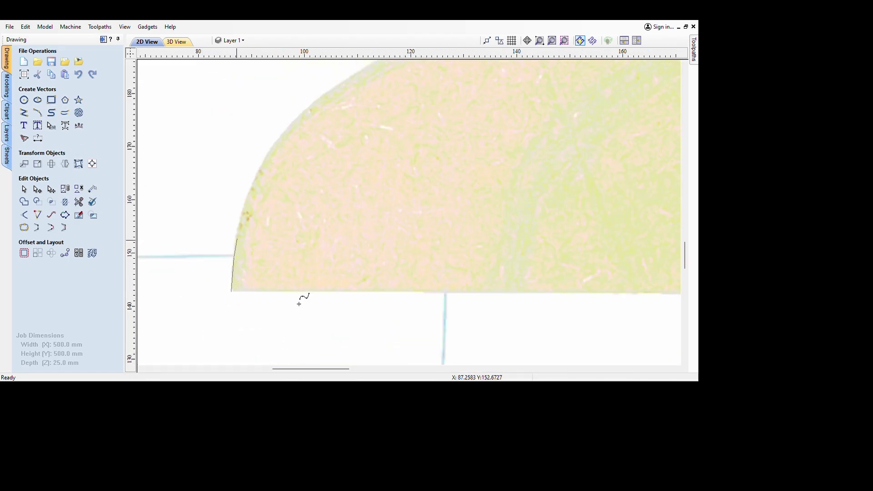
left_click(242, 211)
left_click(258, 168)
left_click(284, 132)
left_click(319, 97)
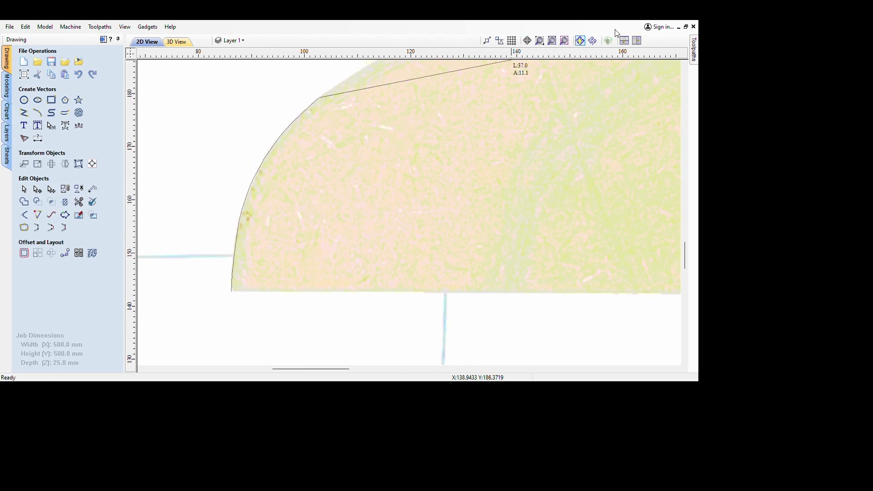
- Continue the curve over the top of the rounded toe and onto the sloping edge, to about X 160, Y 210
scroll(381, 199, "down", 2)
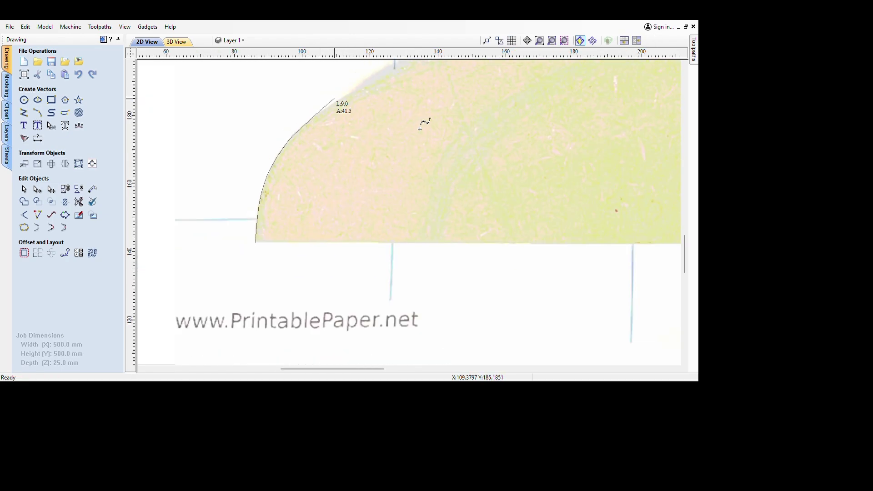
scroll(430, 171, "up", 4)
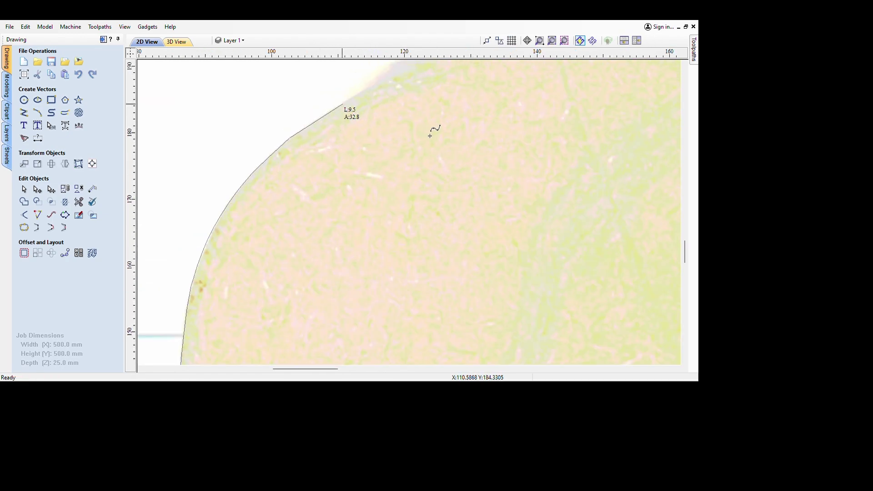
scroll(296, 170, "down", 3)
scroll(351, 172, "up", 2)
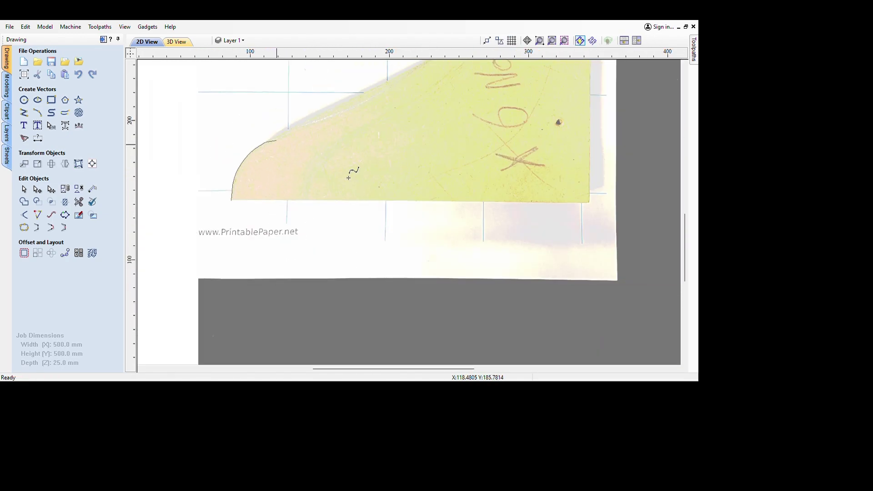
scroll(380, 180, "up", 4)
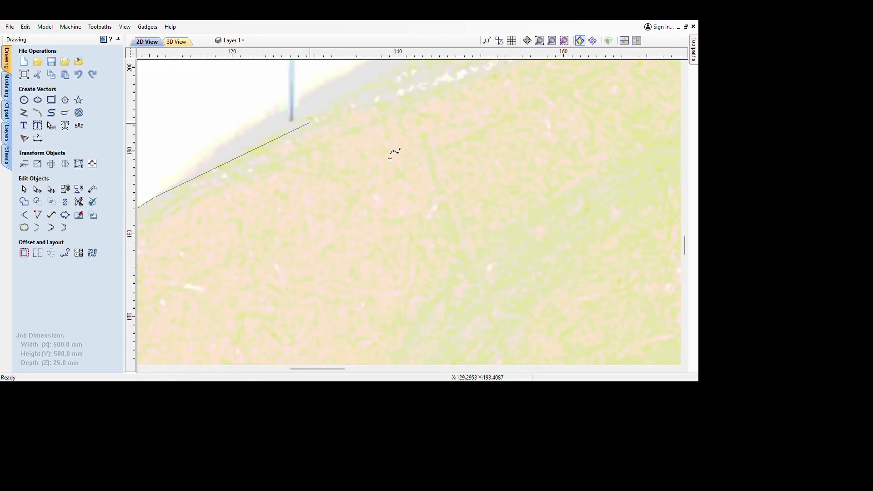
scroll(419, 197, "down", 3)
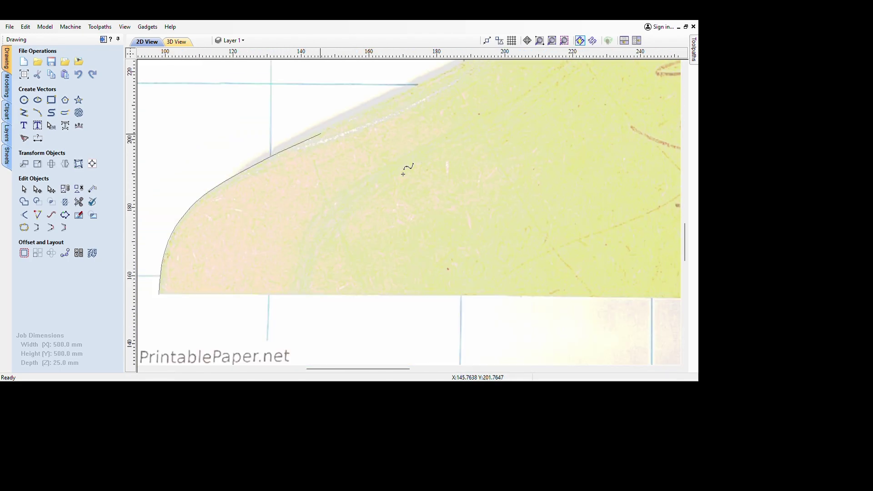
scroll(407, 169, "up", 2)
left_click(379, 100)
- Trace the rest of the sloping edge and the start of the concave bend, to about X 244, Y 257
scroll(412, 152, "down", 3)
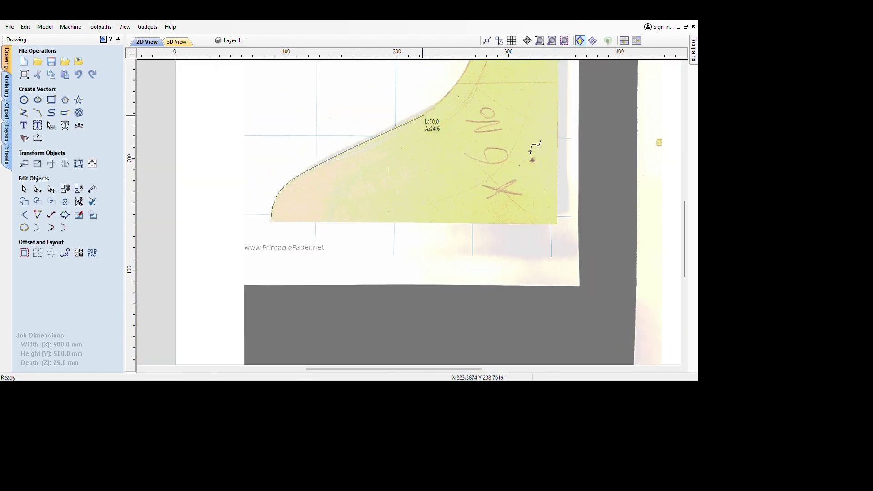
scroll(492, 168, "up", 2)
scroll(492, 167, "up", 2)
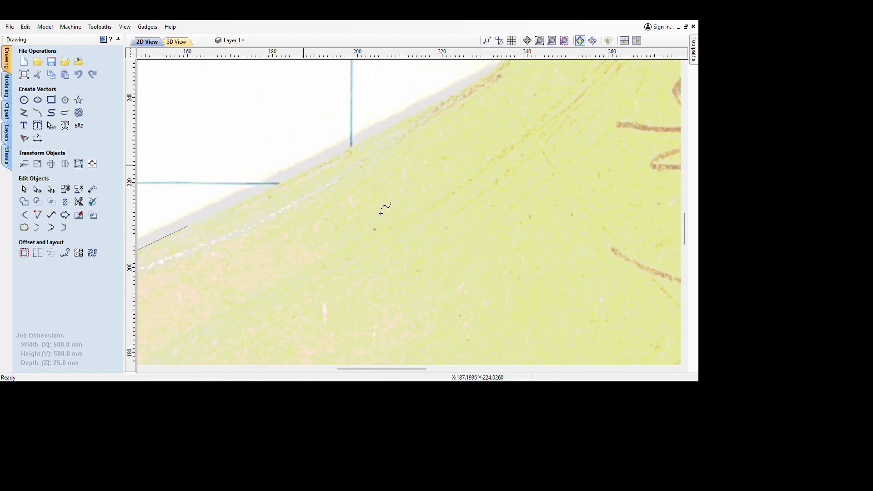
left_click(378, 133)
scroll(559, 130, "down", 2)
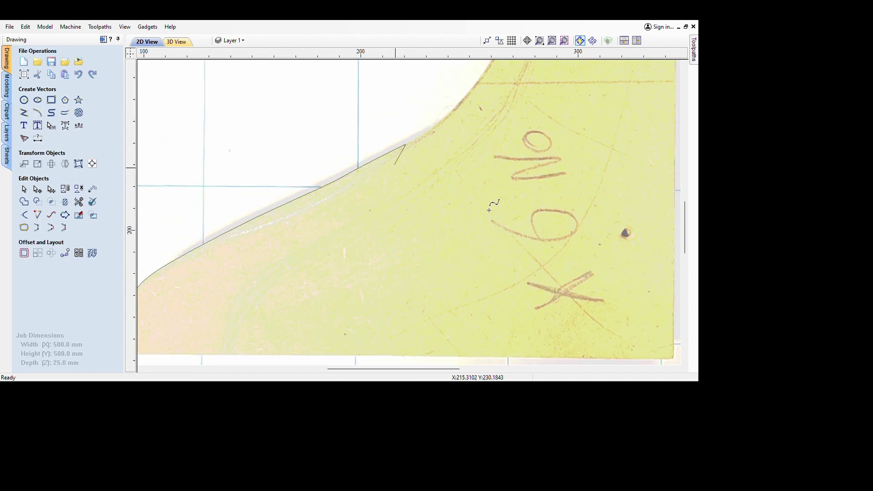
scroll(518, 179, "up", 2)
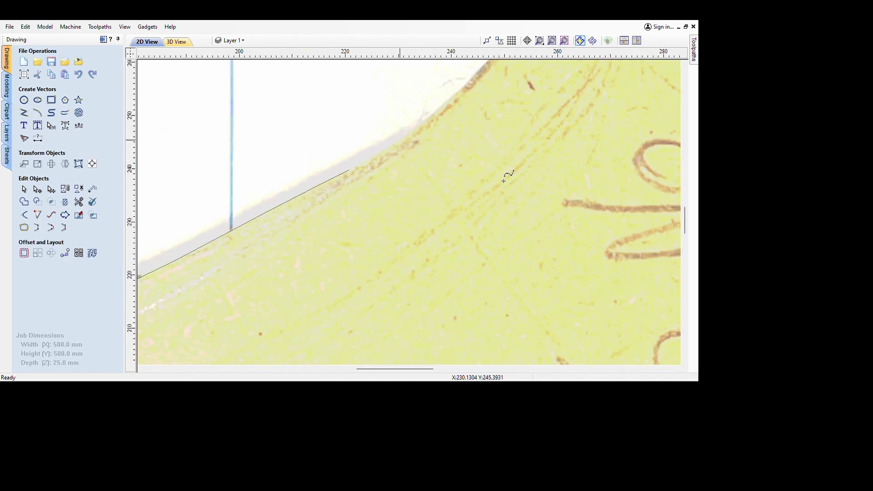
left_click(418, 131)
left_click(473, 76)
- Extend the curve around the concave bend onto the steep edge, to about X 266, Y 292
scroll(382, 155, "down", 5)
scroll(445, 86, "up", 4)
scroll(526, 170, "up", 1)
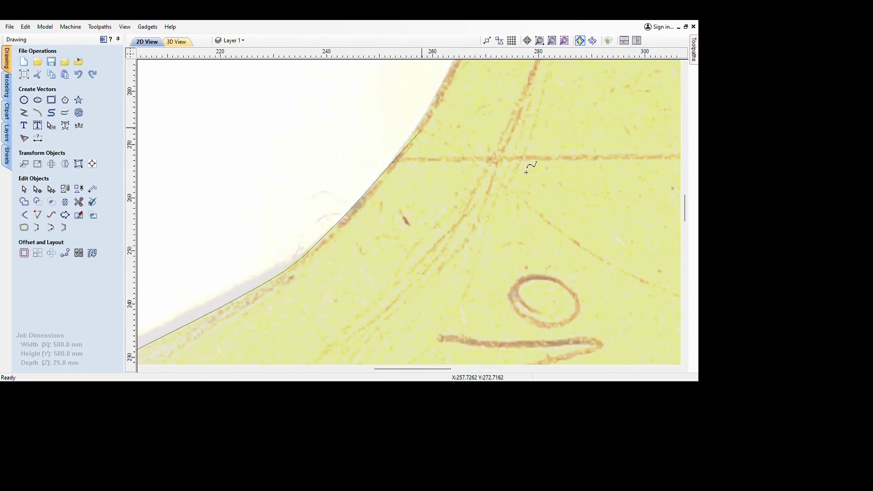
left_click(500, 193)
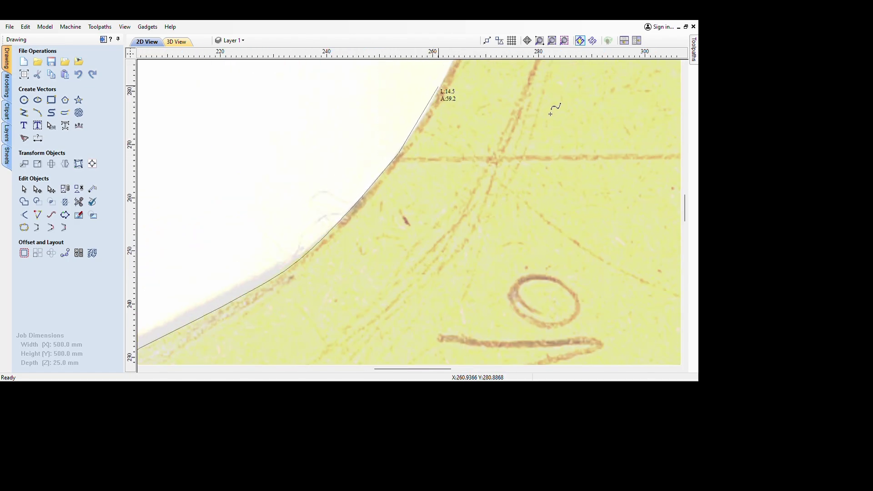
left_click(552, 110)
scroll(556, 199, "down", 7)
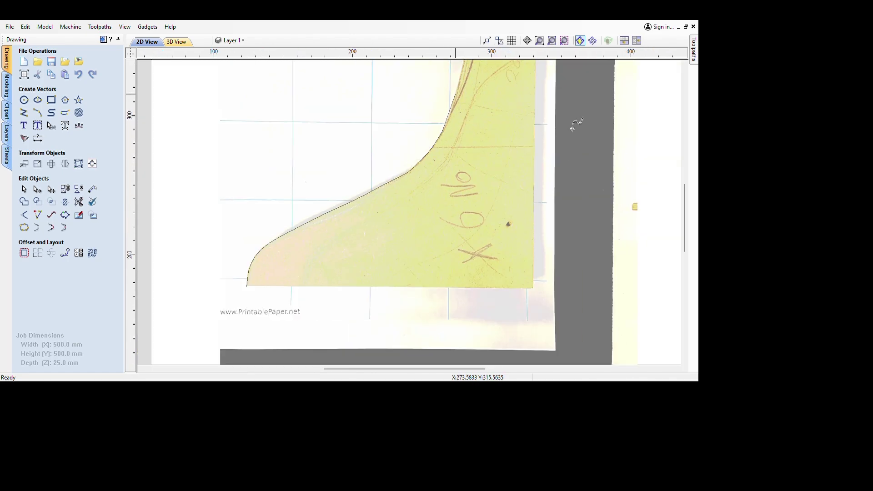
scroll(574, 133, "up", 4)
scroll(536, 187, "up", 2)
scroll(541, 209, "up", 2)
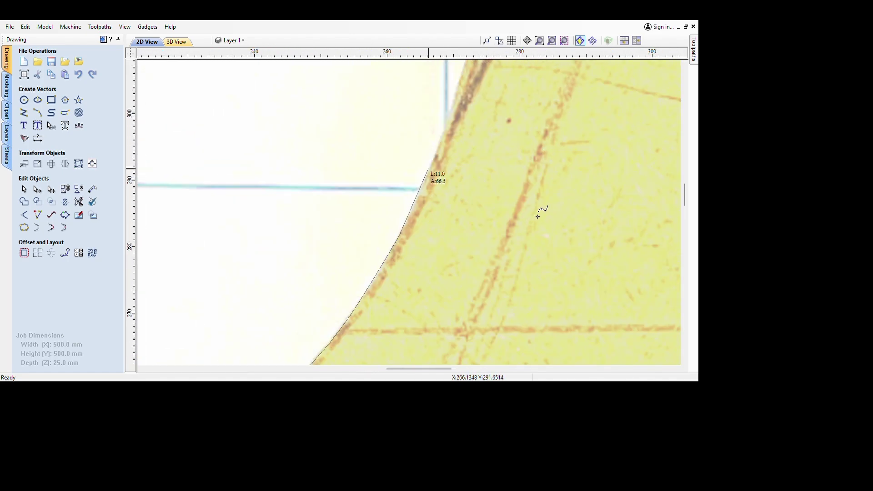
left_click(549, 191)
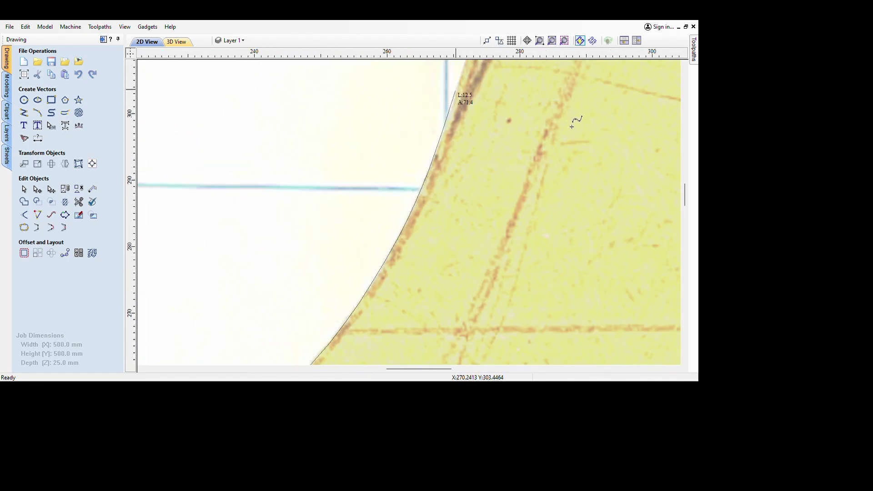
- Add curve points up the template's steep outer edge to about X 285, Y 366
scroll(572, 126, "down", 3)
scroll(569, 146, "up", 2)
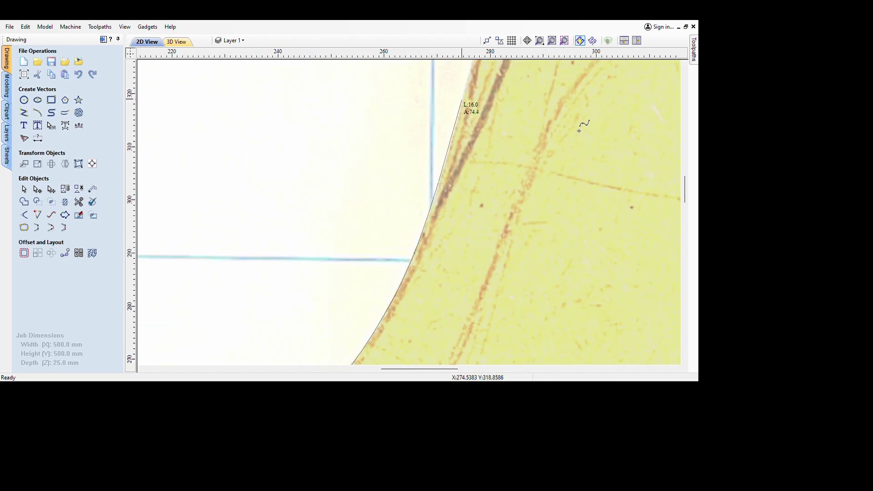
scroll(579, 131, "down", 8)
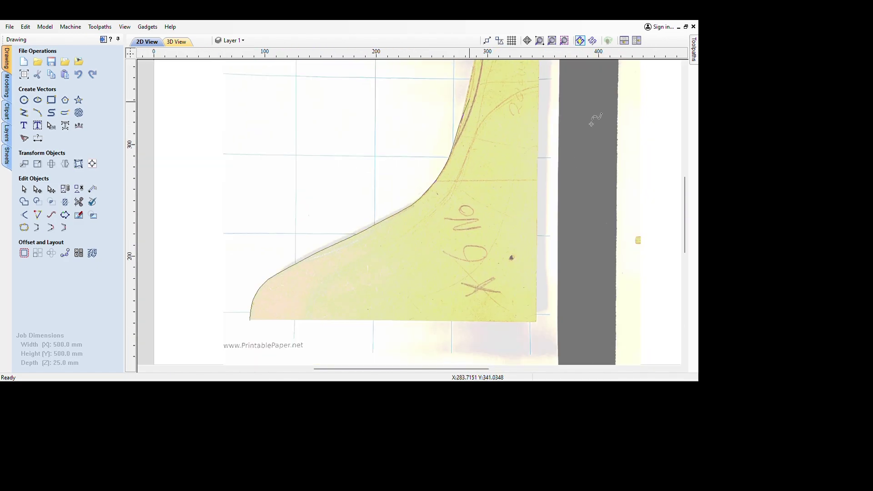
scroll(511, 253, "up", 6)
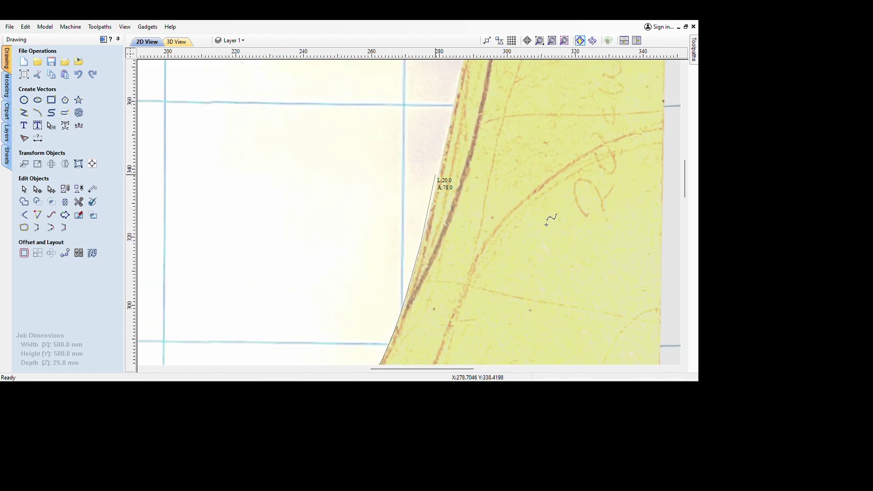
left_click(549, 224)
type("28 77.5")
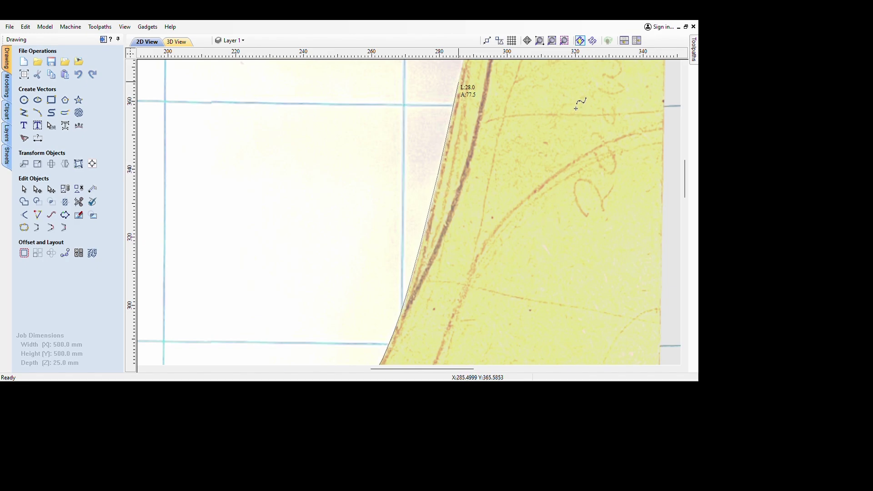
left_click(576, 109)
- Continue the curve along the nearly straight upper edge to the start of the rounded top, about X 302, Y 437
scroll(462, 447, "down", 3)
scroll(487, 347, "down", 2)
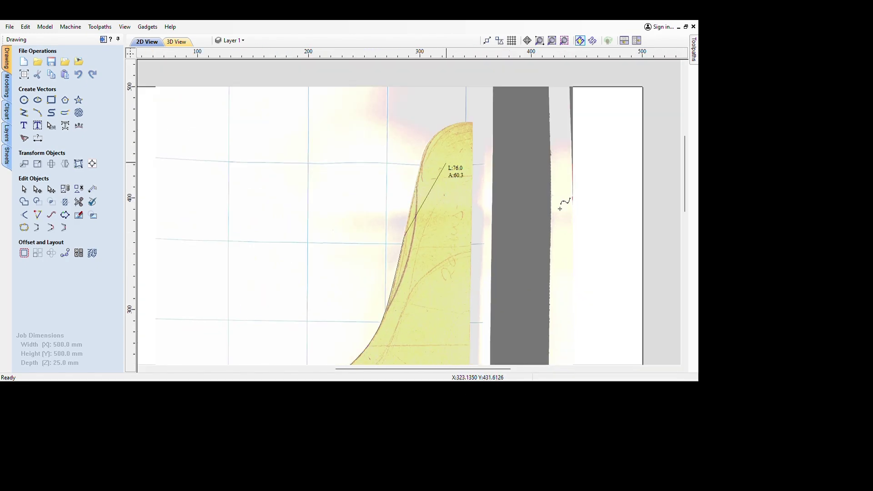
scroll(561, 201, "up", 3)
type("46 77")
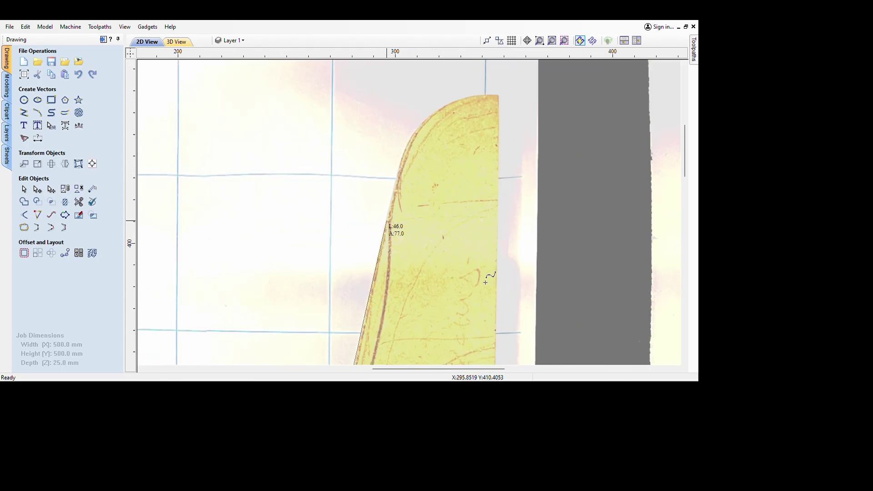
scroll(486, 282, "up", 2)
left_click(486, 284)
scroll(485, 289, "down", 1)
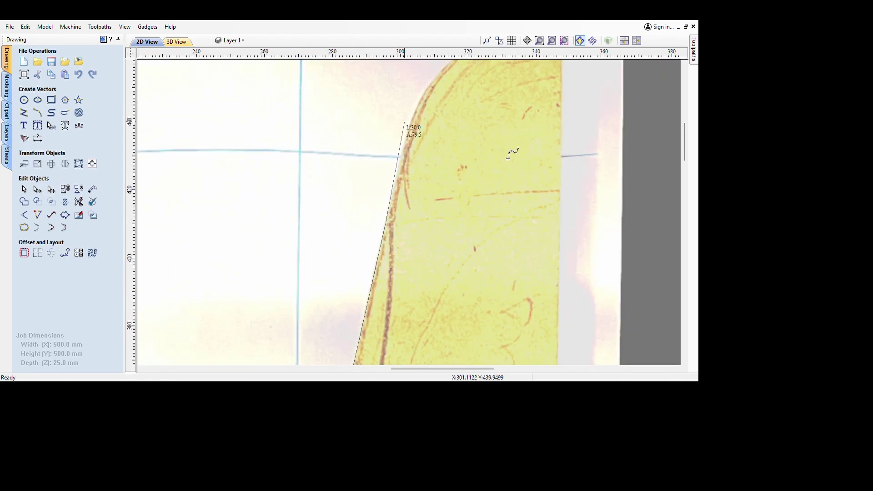
scroll(508, 159, "up", 3)
key("Return")
- Continue the curve up the template's rounded shoulder to about X 318, Y 460
type("7 69.2")
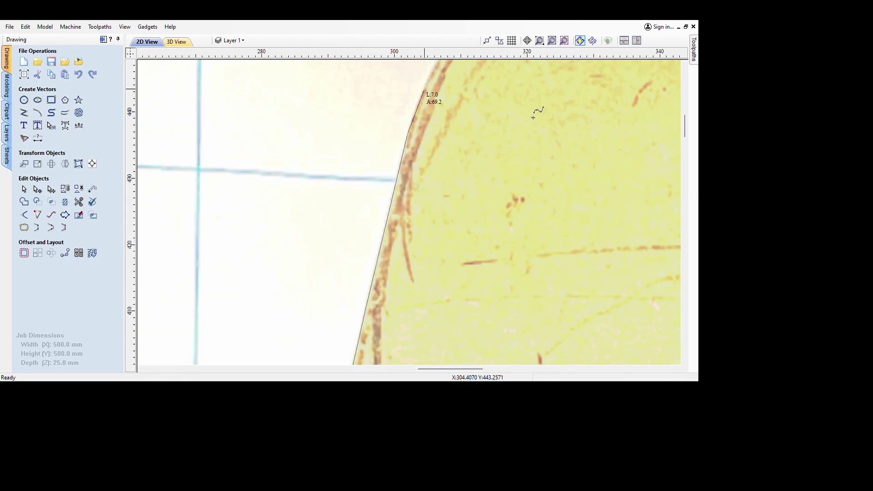
key("Return")
scroll(530, 123, "down", 4)
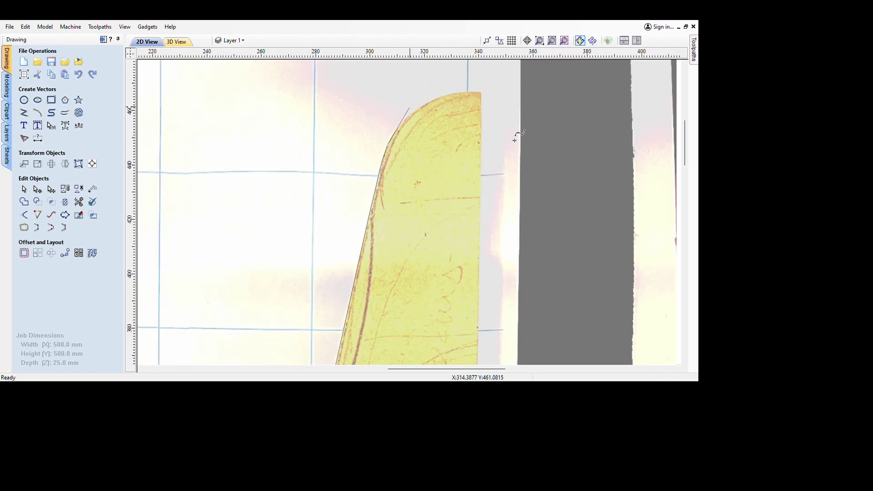
scroll(455, 145, "up", 6)
type("6.25 58.2")
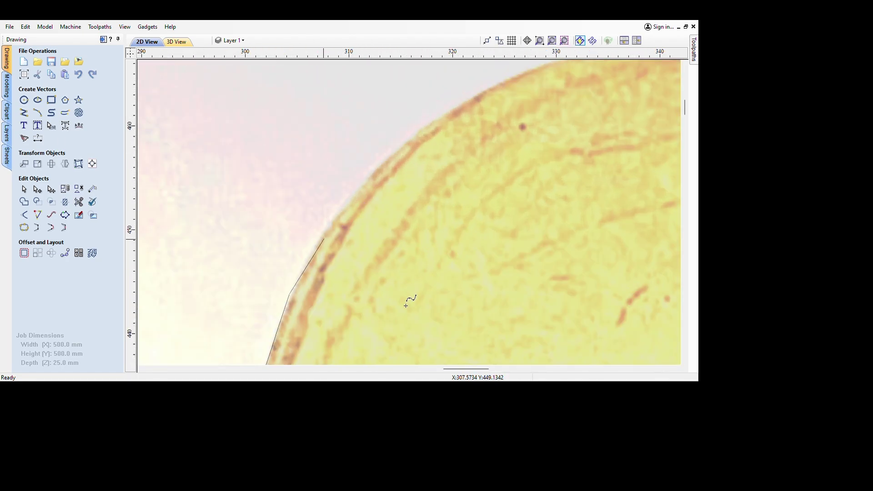
key("Return")
type("7 51.6")
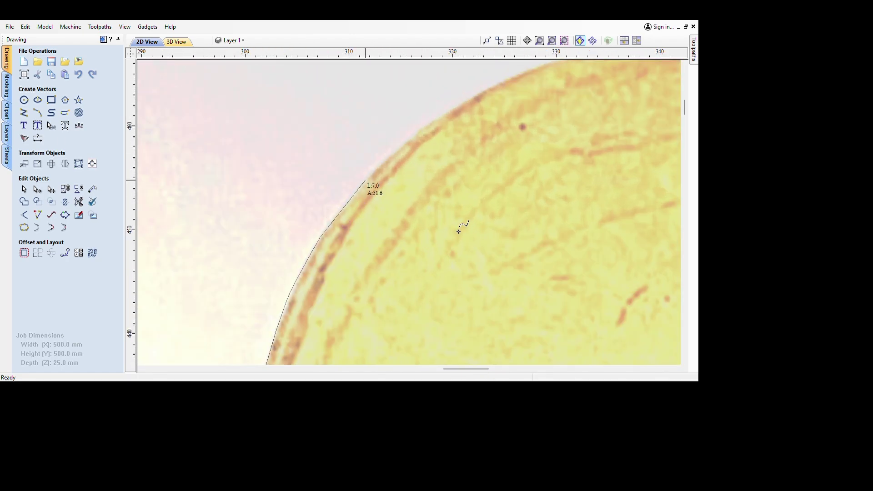
key("Return")
- Add curve points over the flattening part of the rounded top to about X 334, Y 467
type("5.25 21.1")
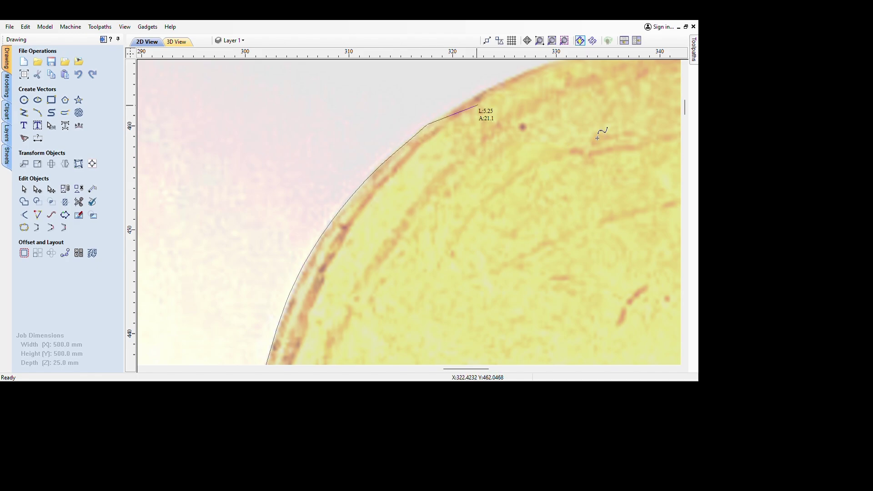
key("Return")
type("7 24.8")
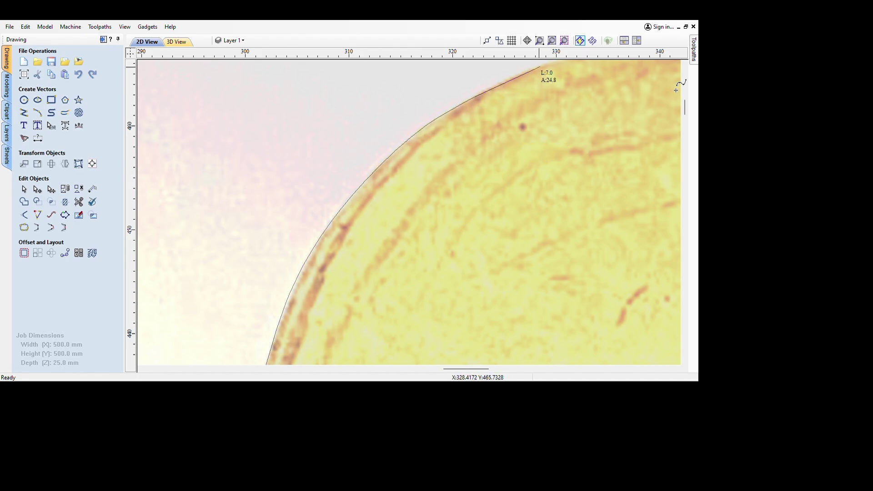
left_click(540, 67)
scroll(385, 159, "down", 4)
scroll(459, 108, "up", 3)
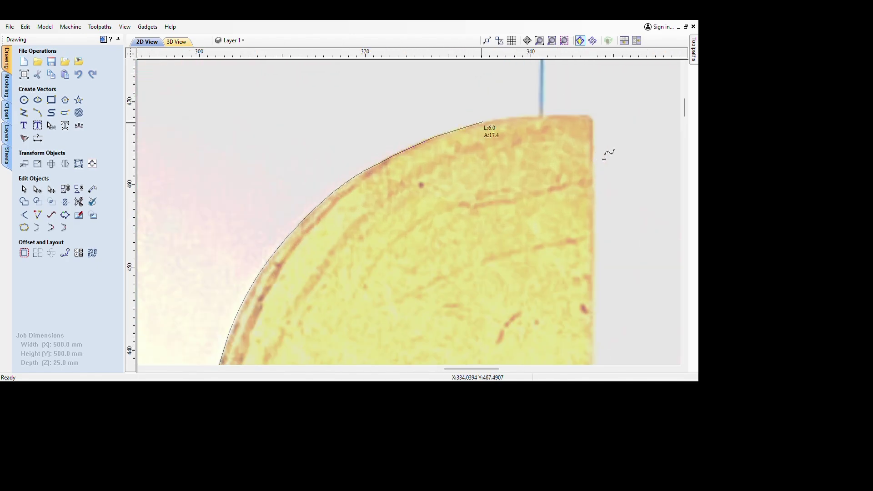
left_click(482, 122)
- Carry the curve along the top edge slightly past the template's upper corner, to about X 350, Y 468, and finish it
left_click(523, 116)
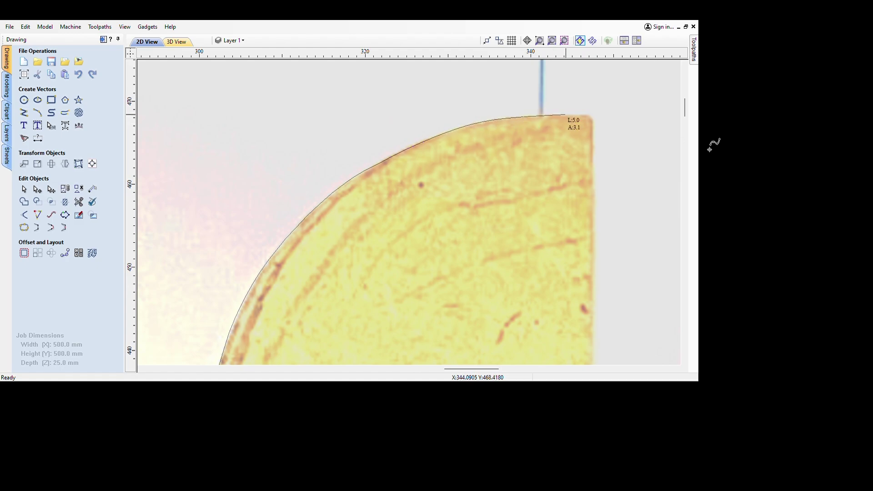
left_click(566, 114)
type("5.75 0.1")
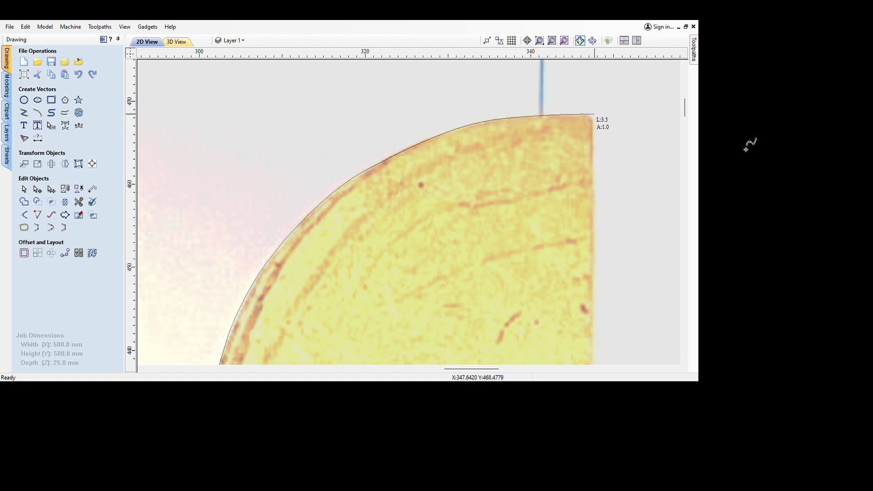
key("Return")
key("Escape")
- Start a polyline just above the template's upper corner and trace the straight vertical edge to the lower corner, about X 344, Y 141
left_click(24, 112)
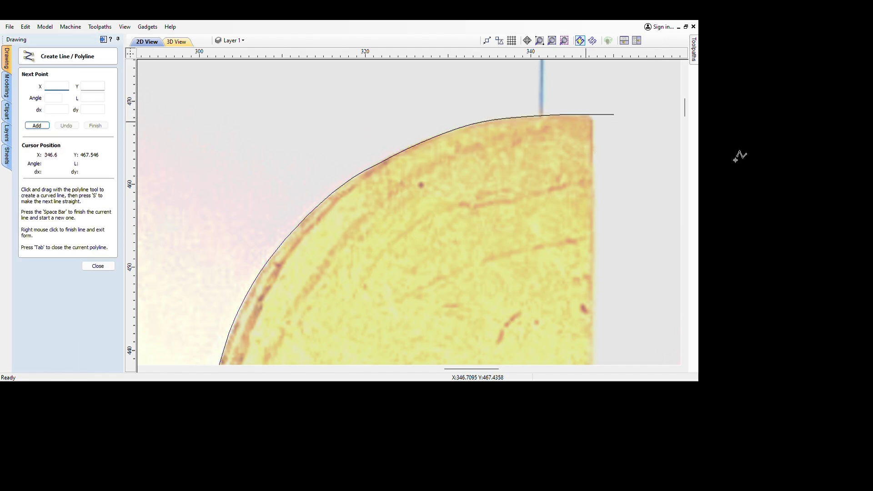
left_click(593, 102)
scroll(592, 97, "down", 10)
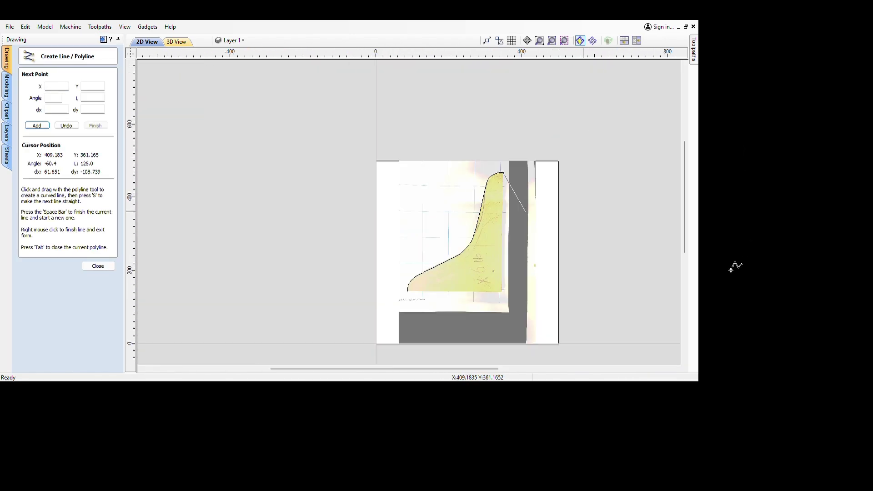
scroll(620, 361, "up", 8)
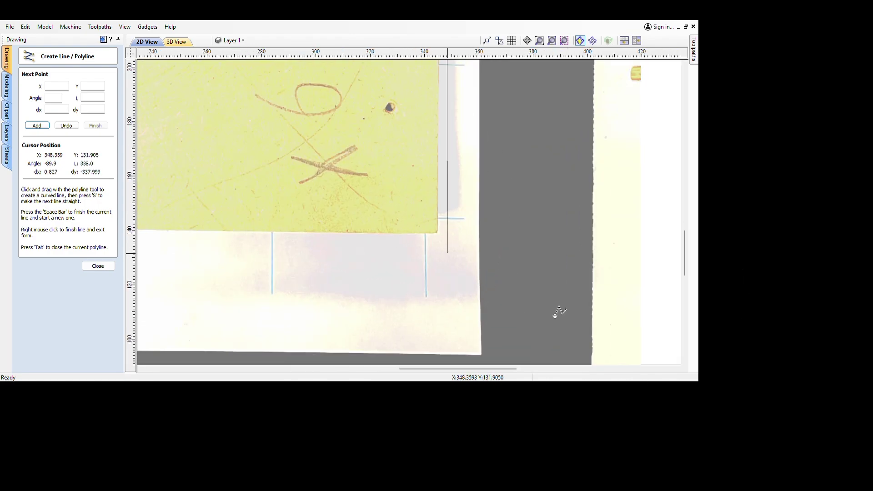
scroll(555, 314, "up", 2)
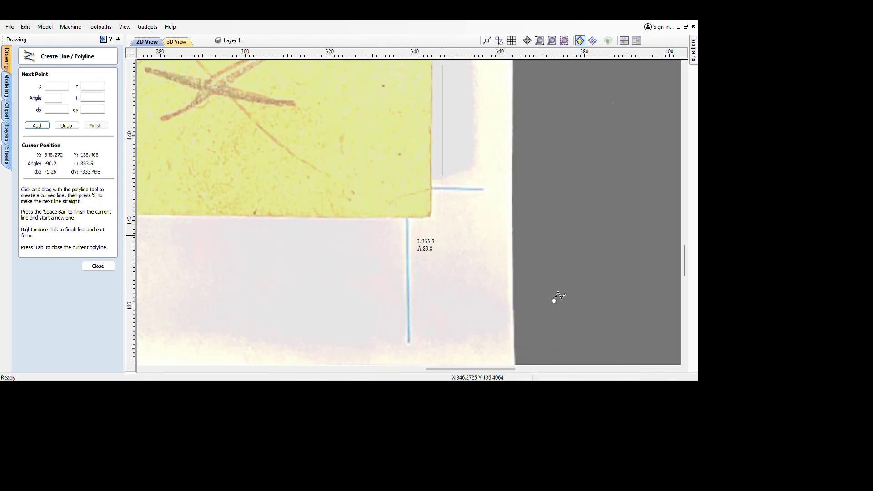
left_click(541, 277)
- Extend the polyline along the template's straight base to the curve's start at about X 86, Y 143, and finish it
scroll(583, 285, "down", 5)
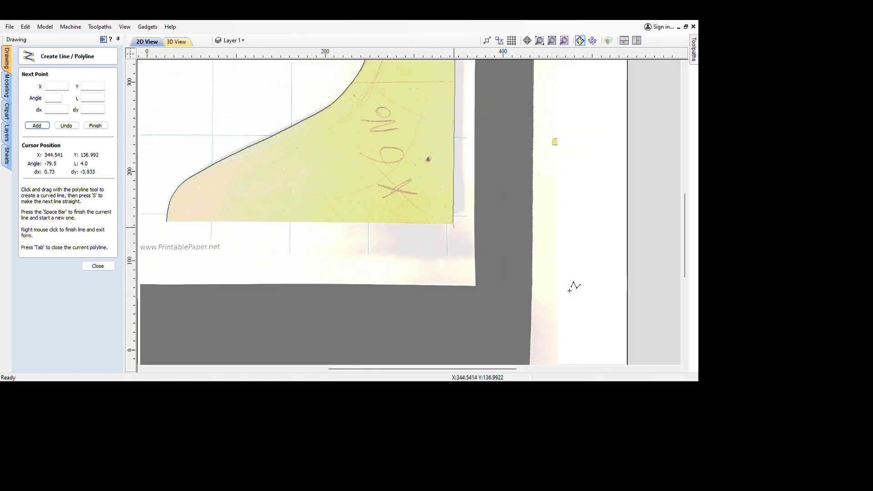
scroll(273, 287, "up", 6)
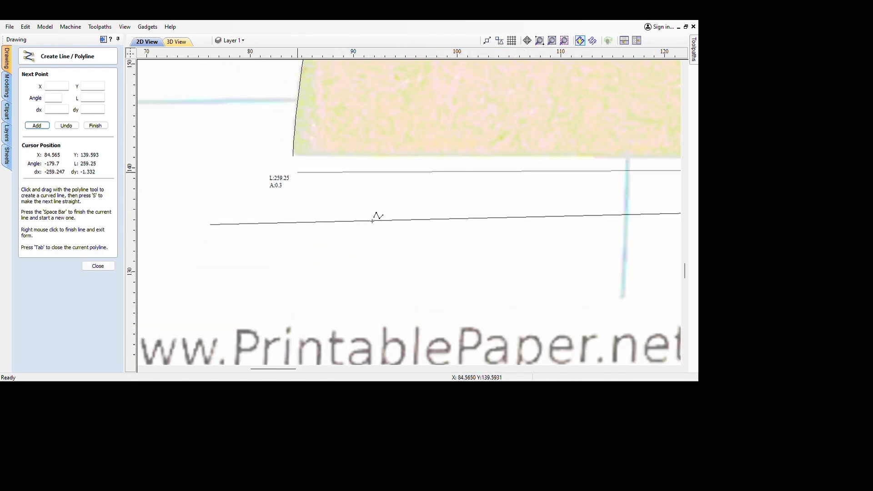
left_click(394, 181)
right_click(312, 218)
scroll(312, 267, "down", 3)
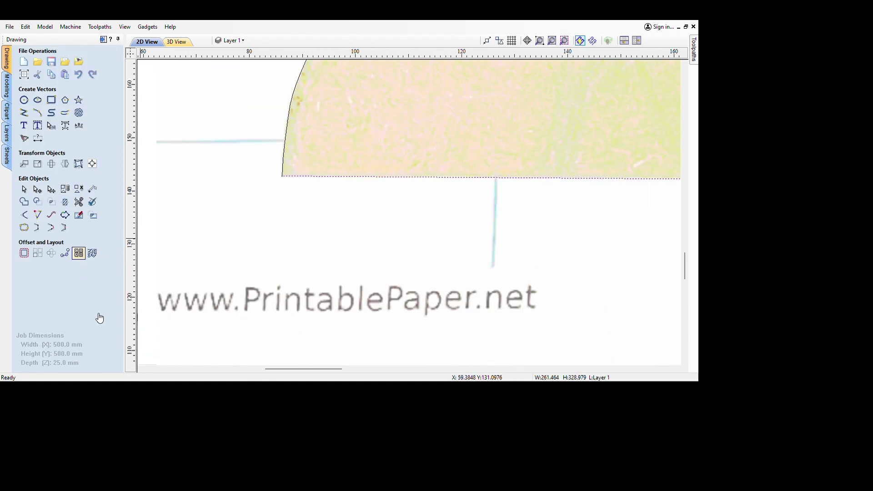
scroll(192, 302, "down", 8)
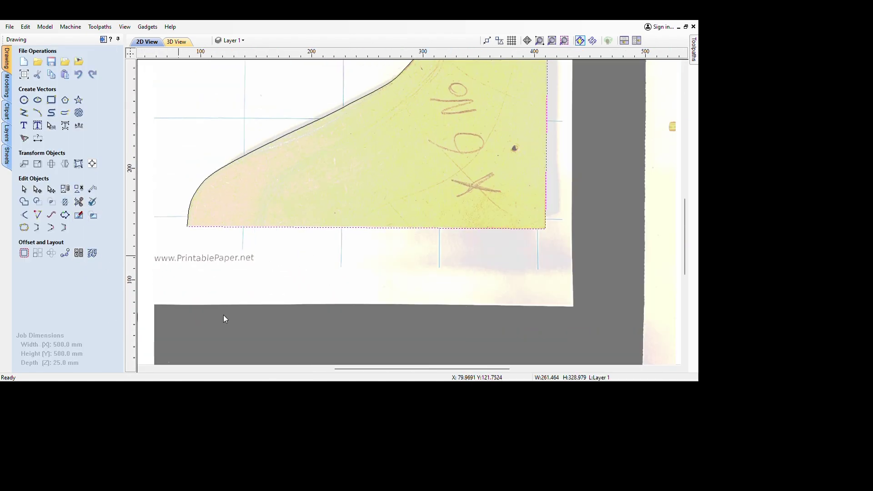
- Delete the template photo, keeping only the traced vectors
left_click(370, 255)
scroll(370, 252, "down", 2)
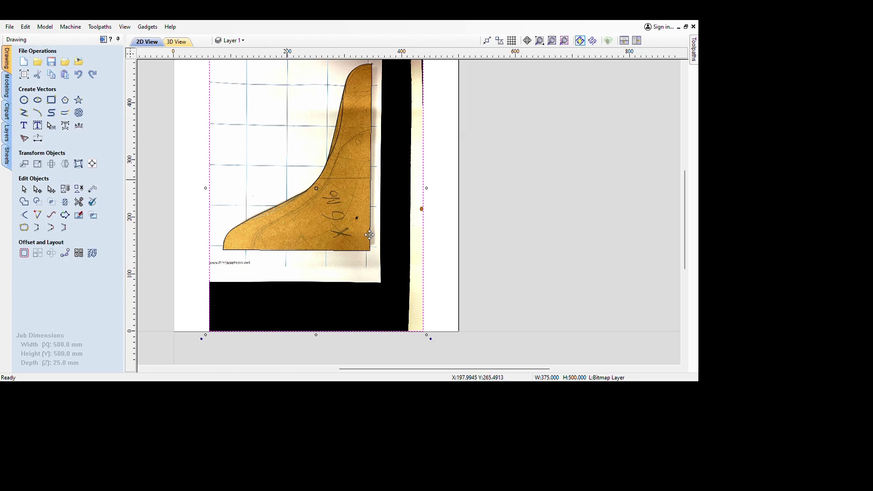
key("Delete")
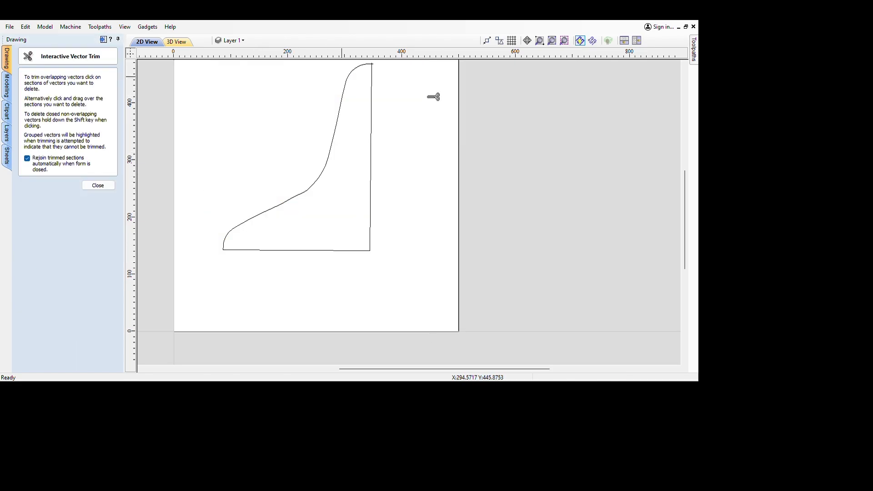
- Trim off the overshooting ends of the curve and the vertical line at the outline's upper corner
left_click(79, 201)
scroll(461, 78, "up", 10)
left_click(366, 90)
left_click(376, 95)
key("Escape")
- Join the traced curve and the straight edges into one closed outline
left_click_drag(403, 133, 352, 88)
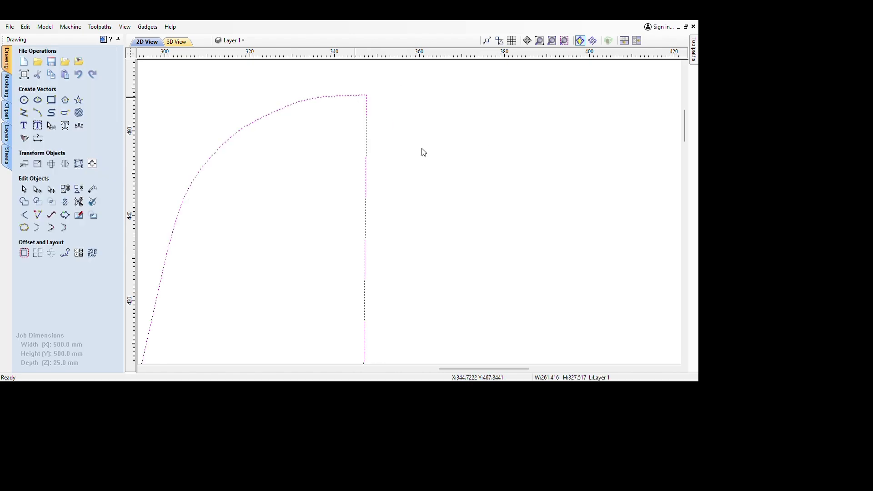
key("j")
left_click(97, 172)
left_click(244, 156)
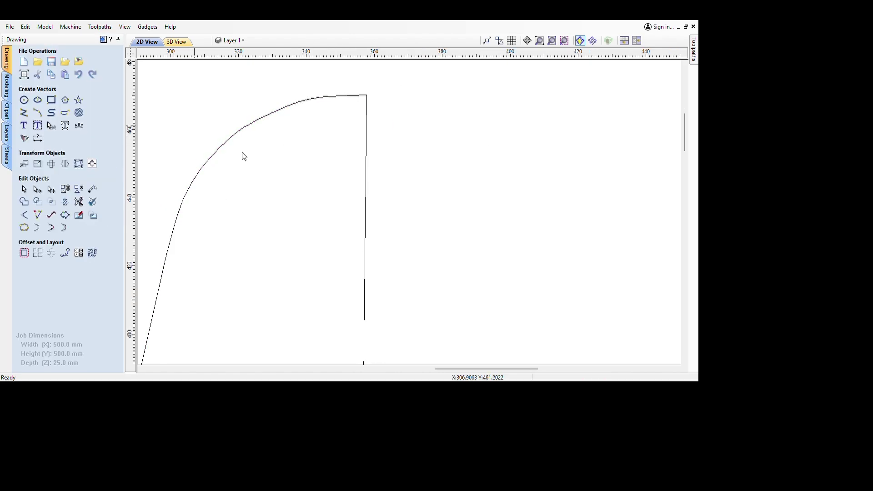
scroll(287, 137, "down", 10)
scroll(471, 172, "up", 4)
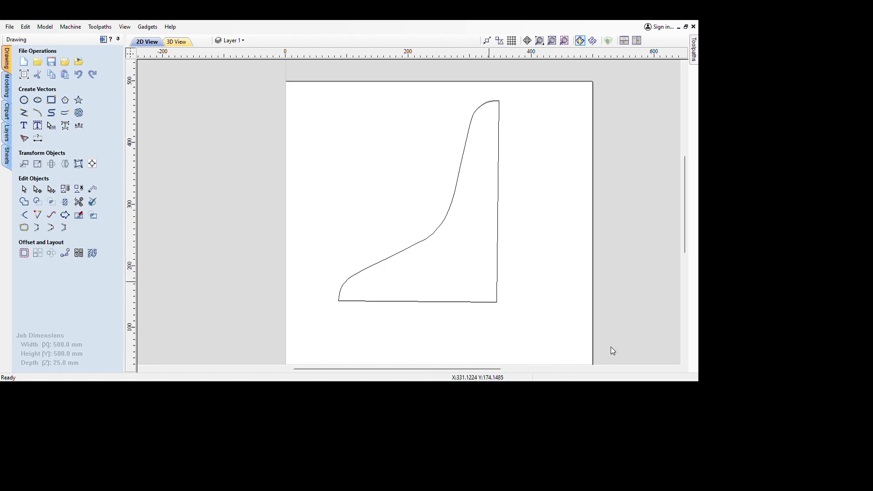
- Scale the outline proportionally to a height of 207 mm with width and height linked
key("ctrl+a")
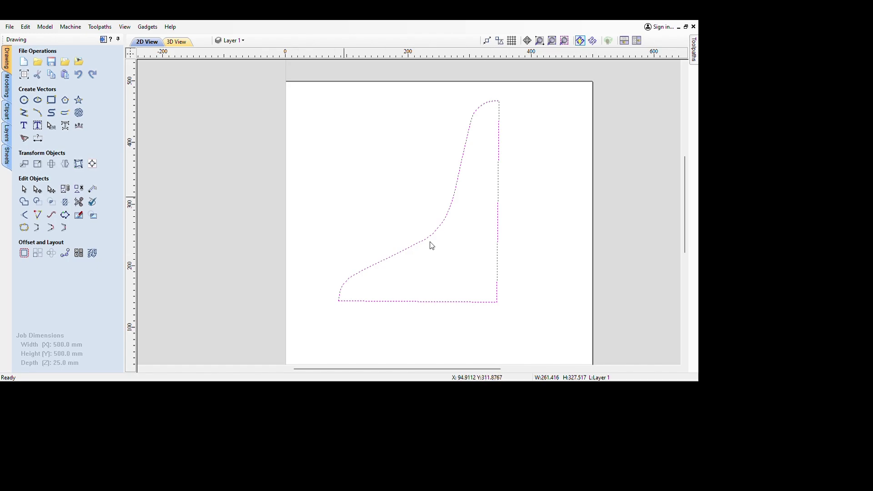
left_click(38, 163)
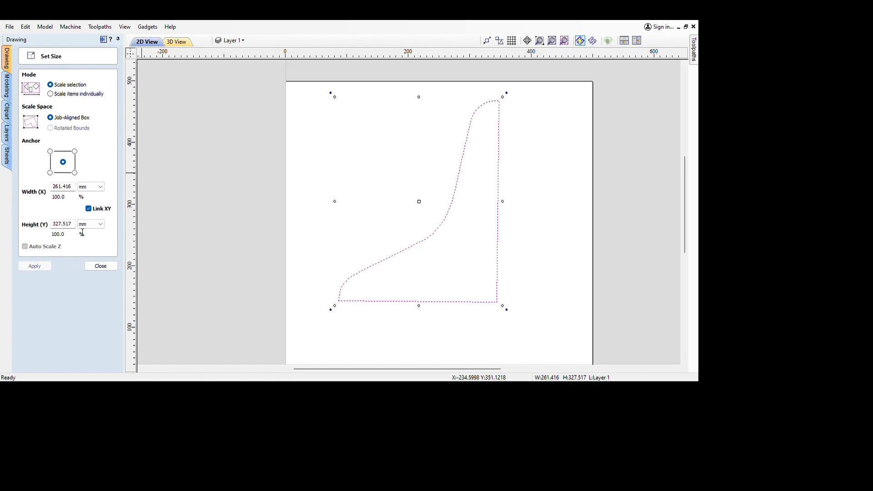
double_click(70, 223)
type("207")
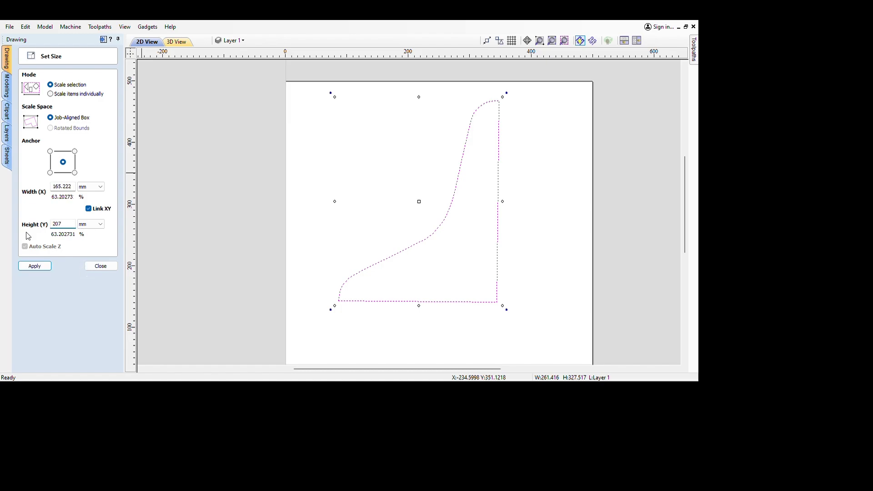
left_click(69, 186)
left_click(45, 267)
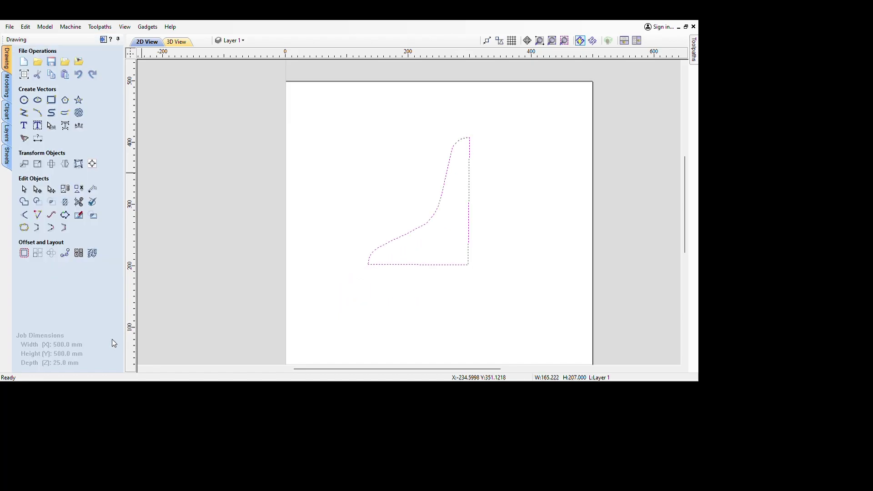
left_click(392, 347)
scroll(400, 164, "down", 1)
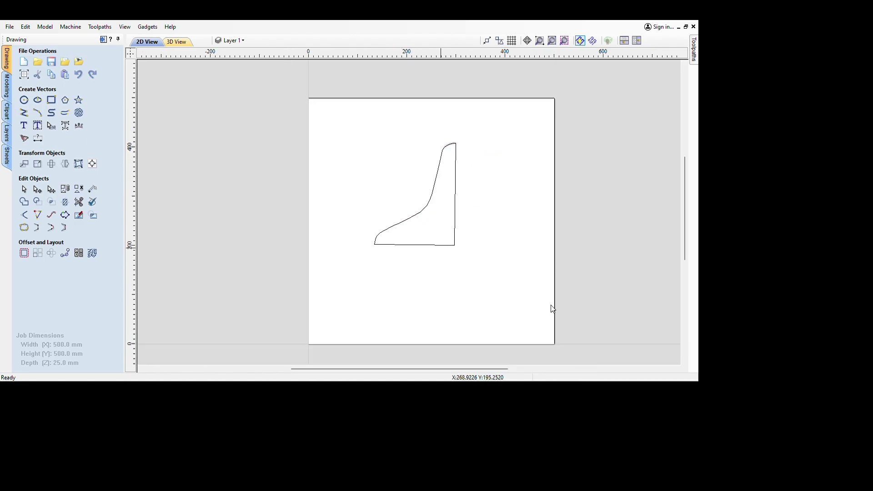
- Nest six copies of the outline on Sheet 1, previewing the layout before accepting it
key("ctrl+a")
scroll(570, 244, "up", 2)
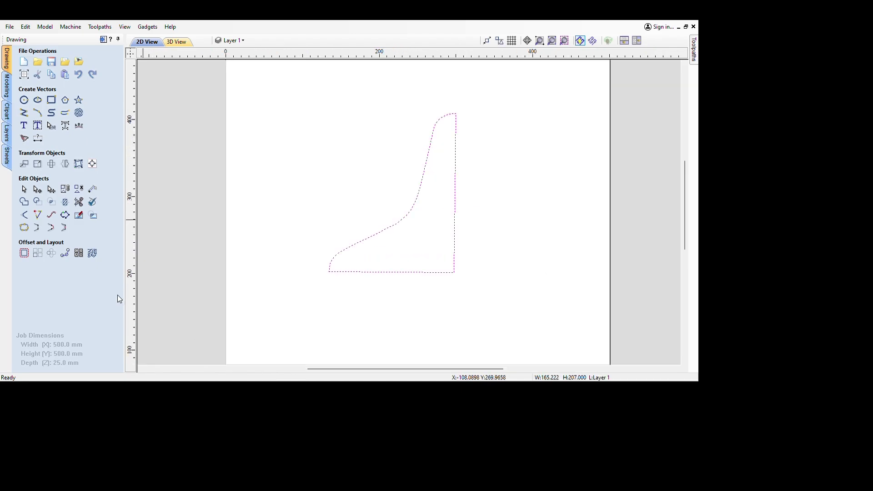
left_click(92, 253)
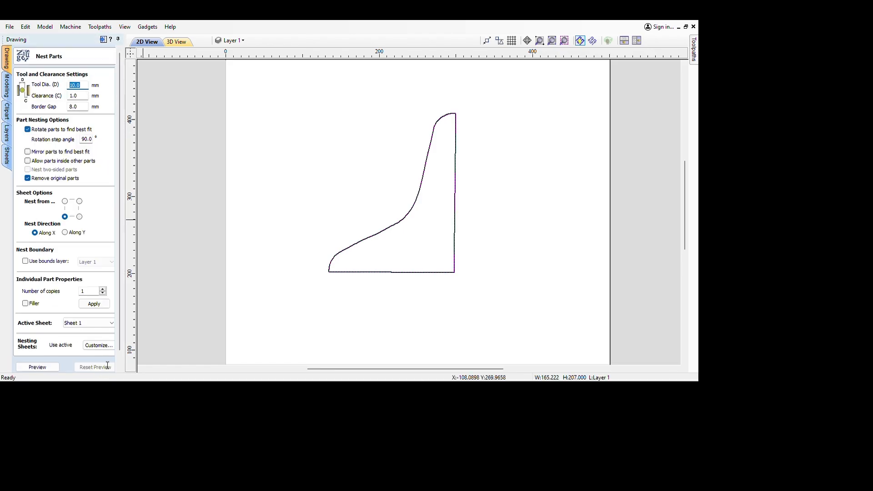
left_click_drag(91, 291, 56, 286)
type("6")
key("Return")
left_click(38, 367)
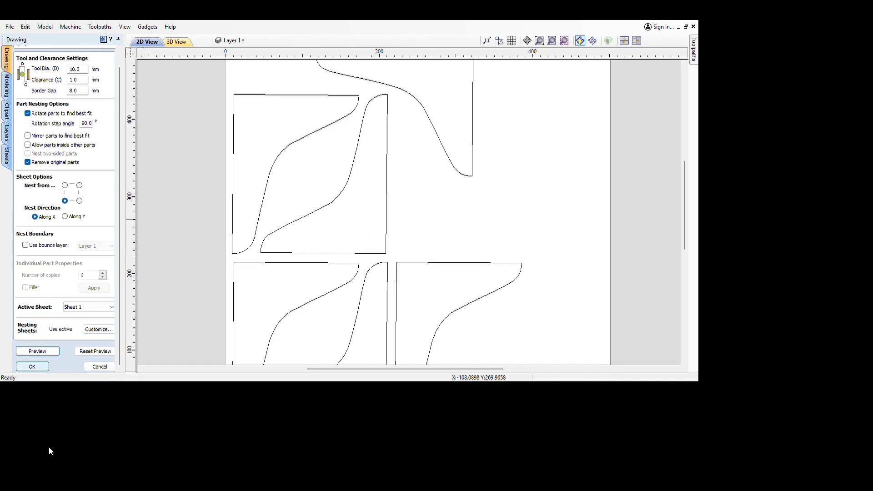
left_click(37, 364)
scroll(196, 284, "down", 3)
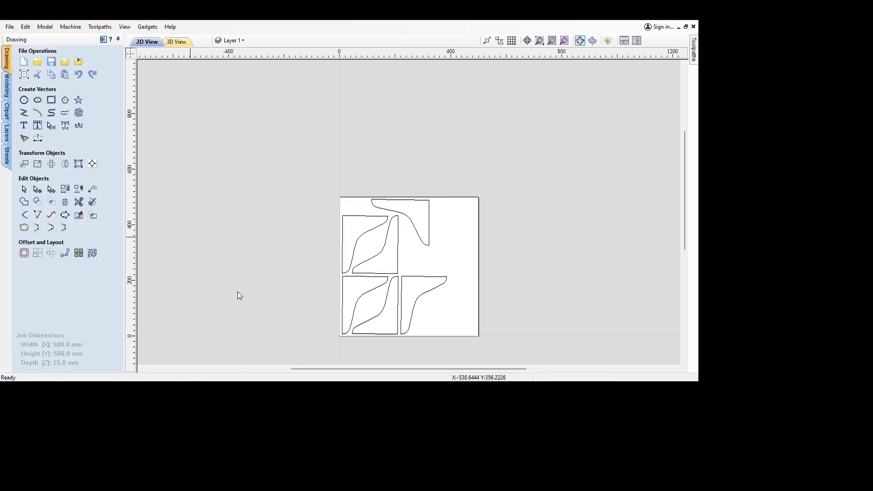
- Select all six nested outlines and start a 2D Profile toolpath for them
left_click(377, 251)
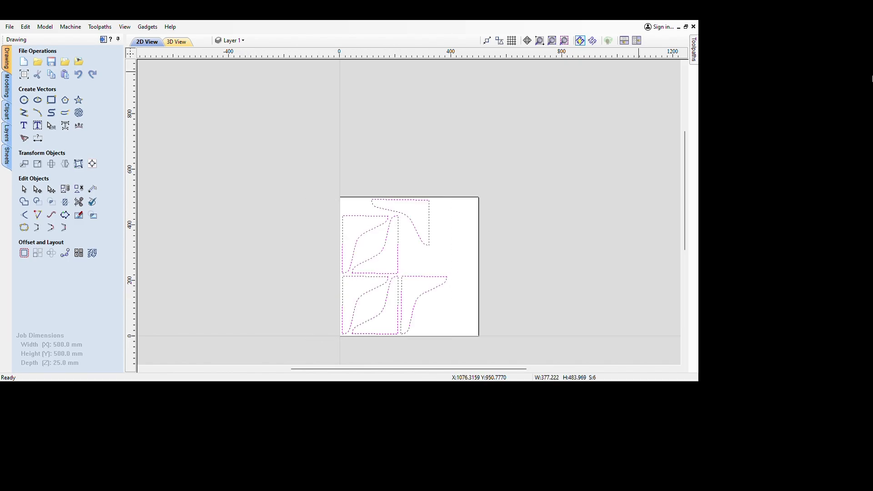
left_click(692, 39)
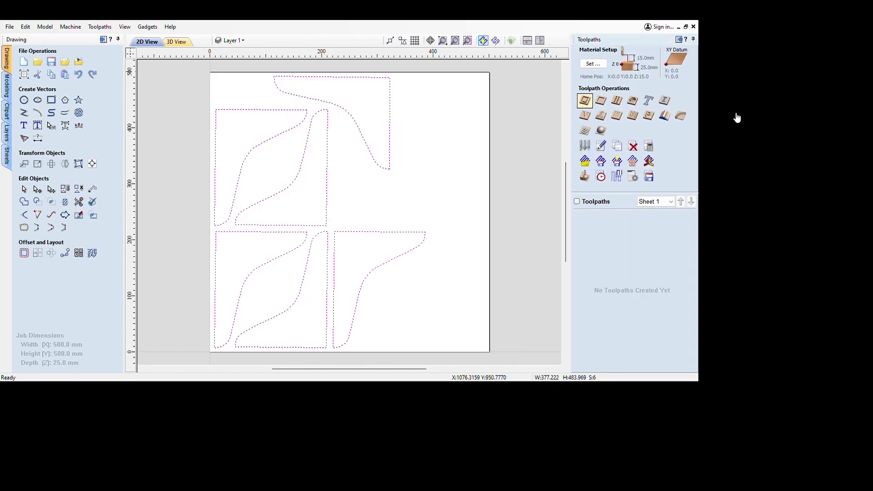
left_click(585, 101)
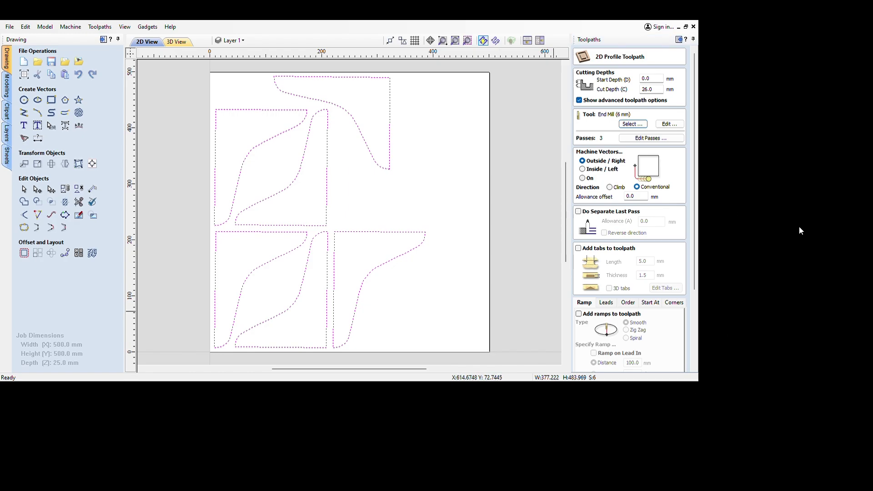
- Enable tabs on the profile toolpath and automatically add a constant number of 2 tabs per outline, avoiding corners and curved regions
scroll(800, 230, "down", 3)
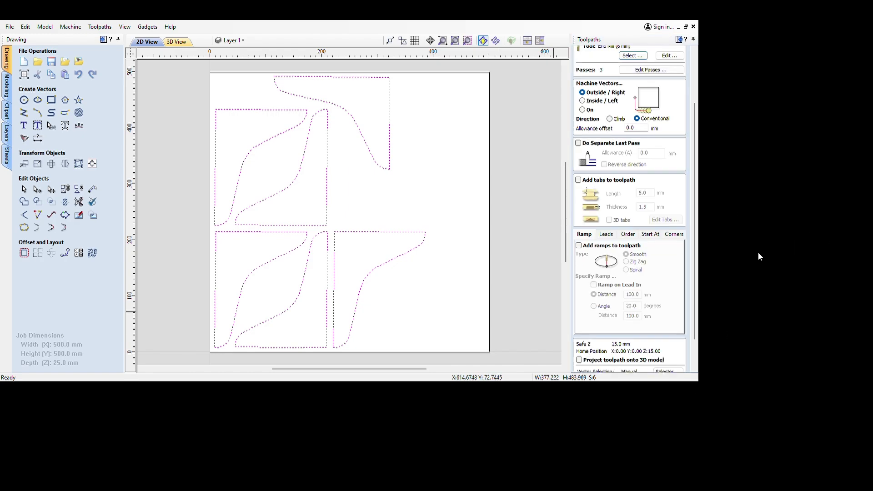
left_click(578, 180)
left_click(666, 219)
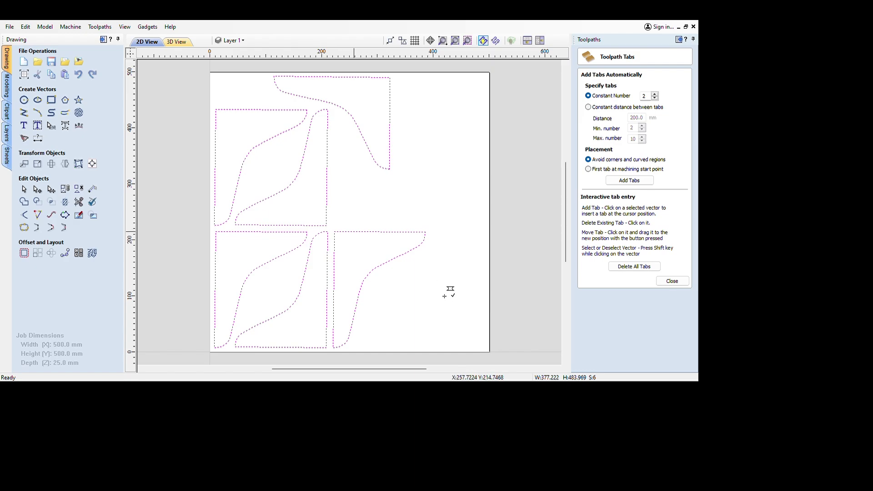
left_click(354, 232)
left_click(387, 232)
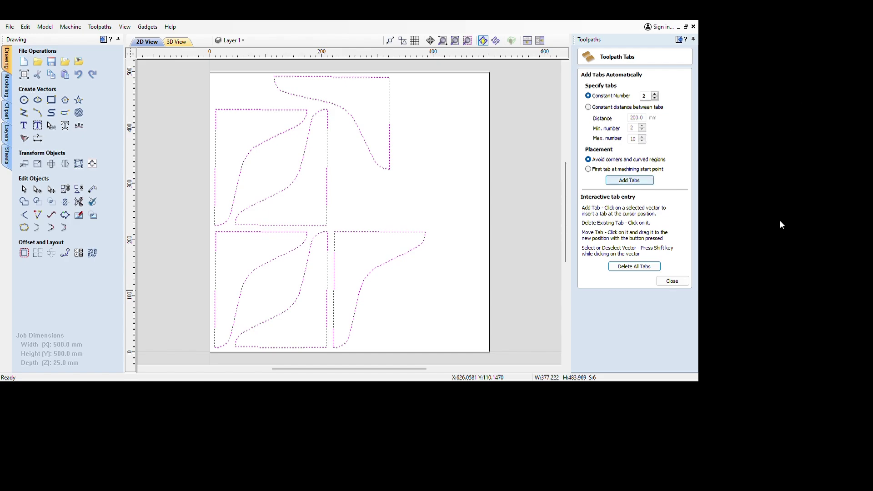
left_click(623, 181)
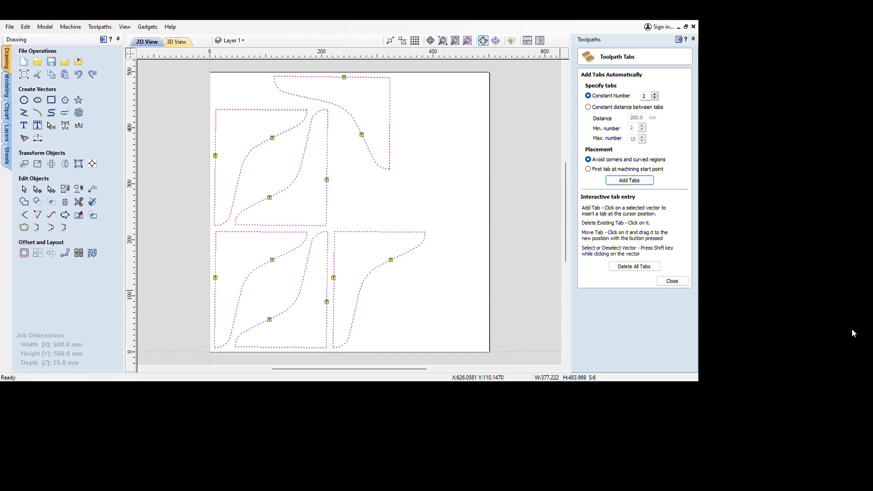
left_click(673, 280)
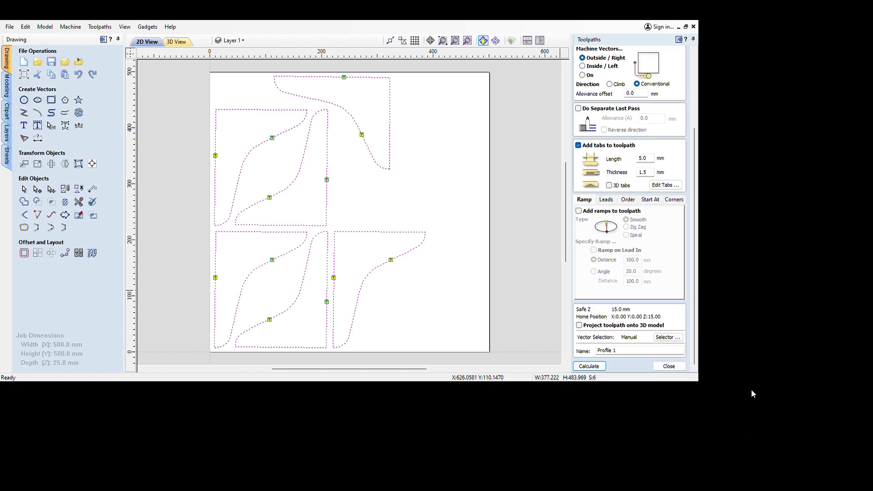
- Calculate the profile toolpath, examine its simulated cut in the material block and close the preview
key("Return")
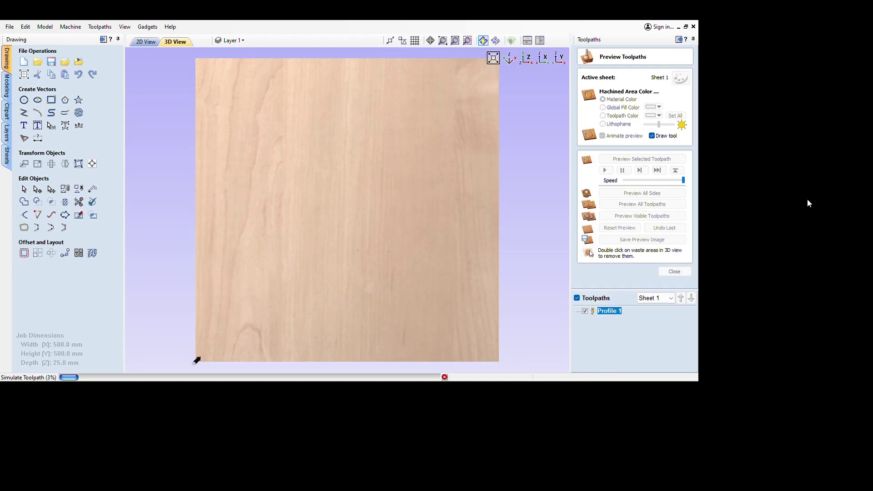
left_click_drag(489, 255, 484, 144)
left_click(675, 271)
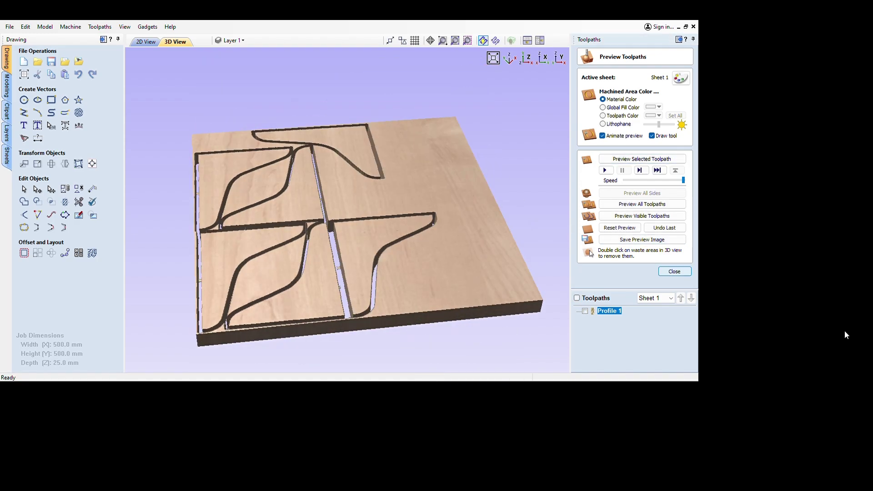